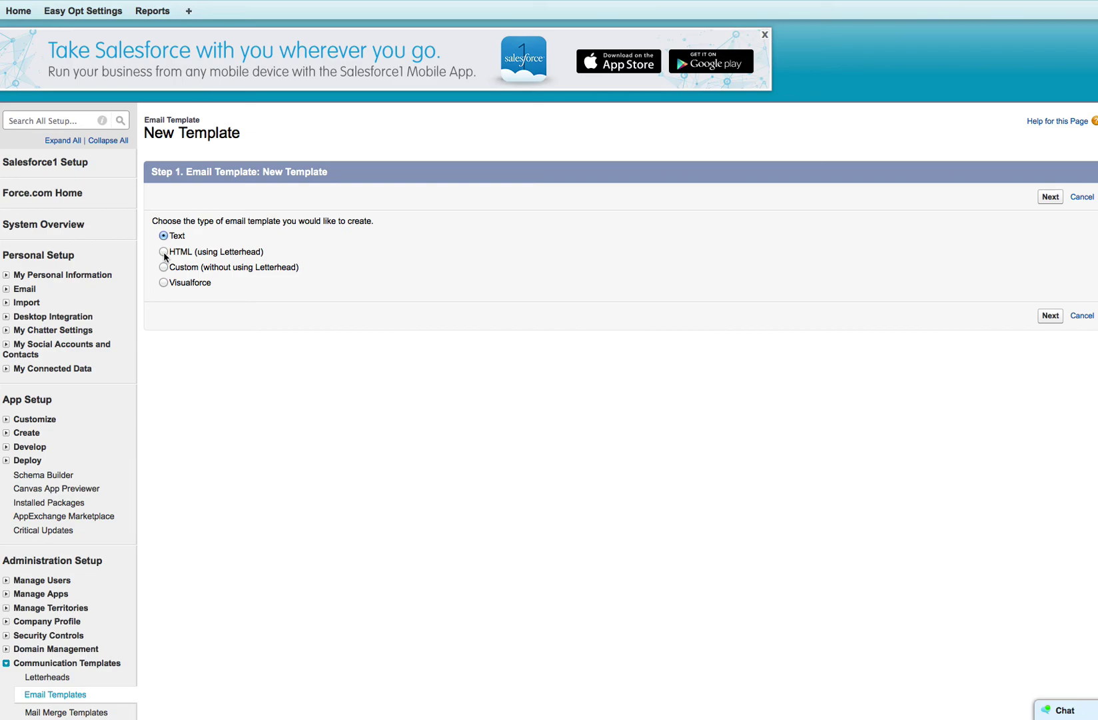
Choose HTML (using Letterhead) as the new template type and advance to Step 2 of 4
left_click(164, 252)
left_click(1051, 316)
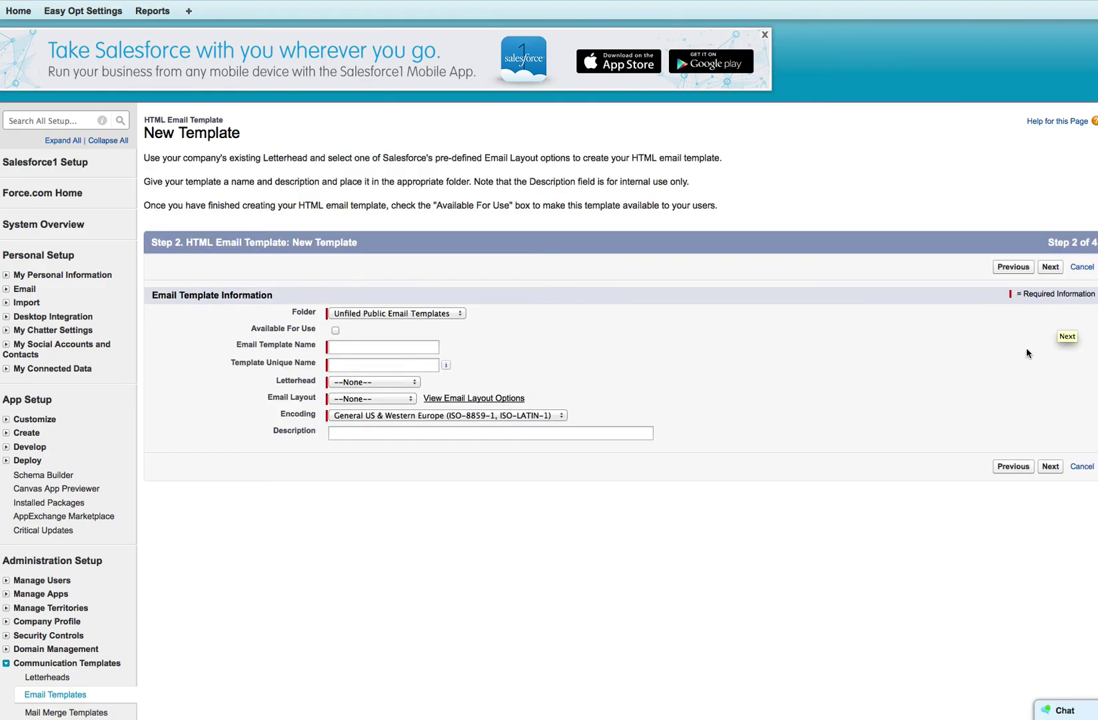
scroll(262, 612, "down", 1)
scroll(262, 612, "down", 3)
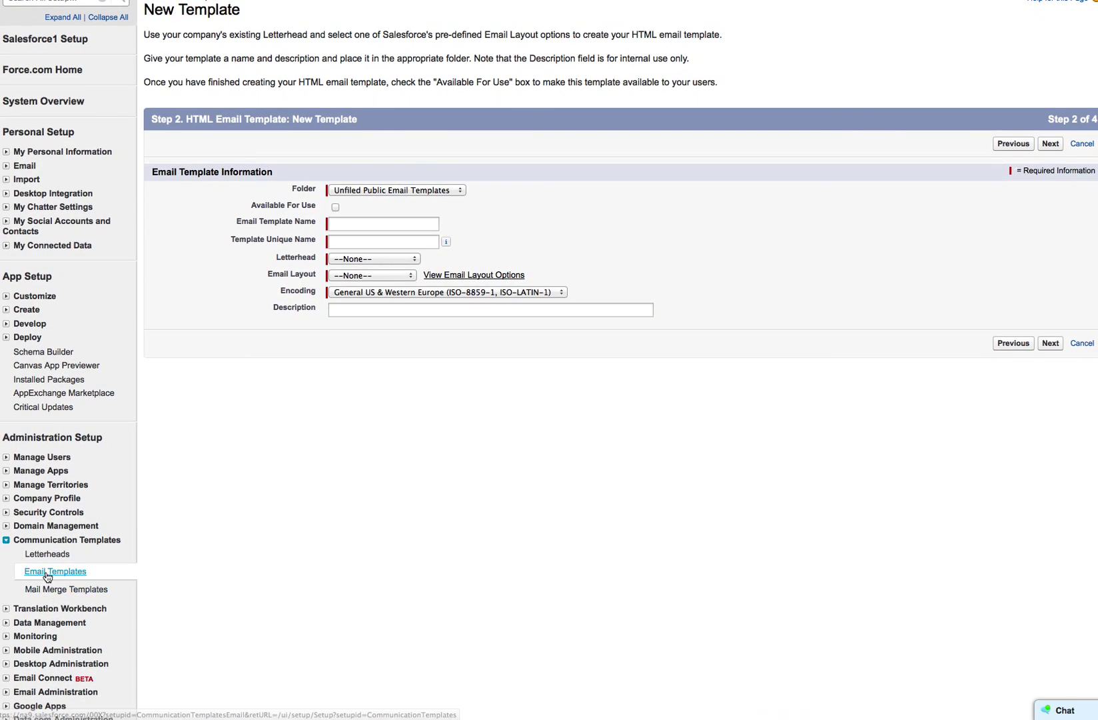
Open the '1. Prescription is Expiring' template from the Email Templates list and review its preview
left_click(37, 575)
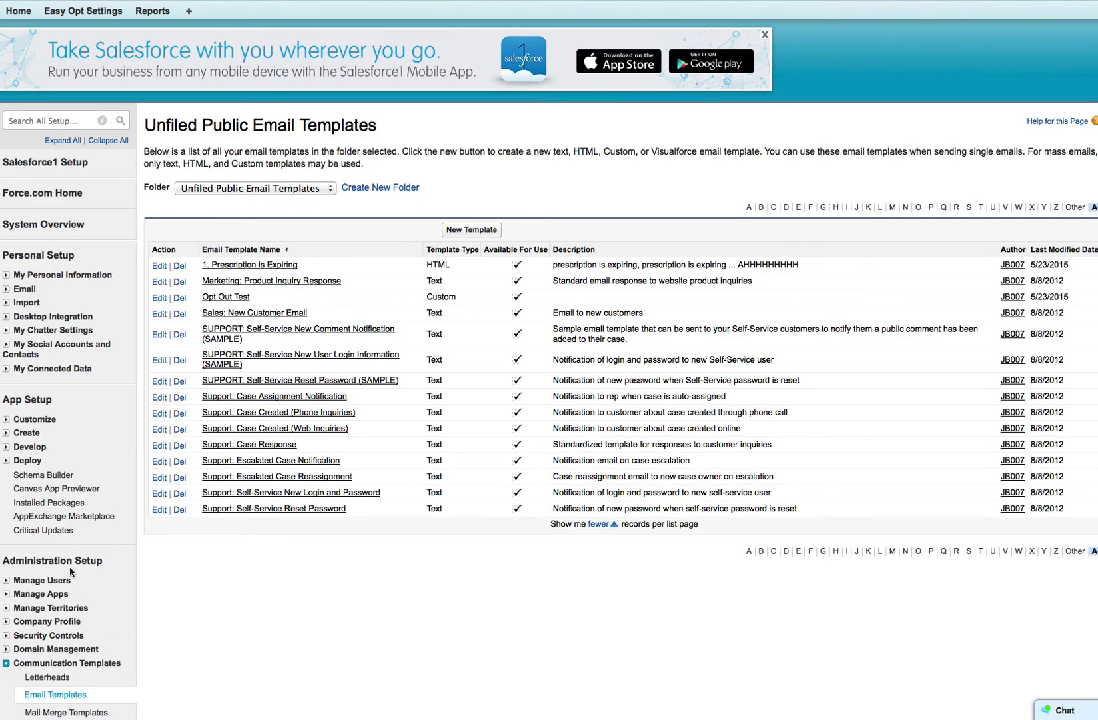
left_click(232, 266)
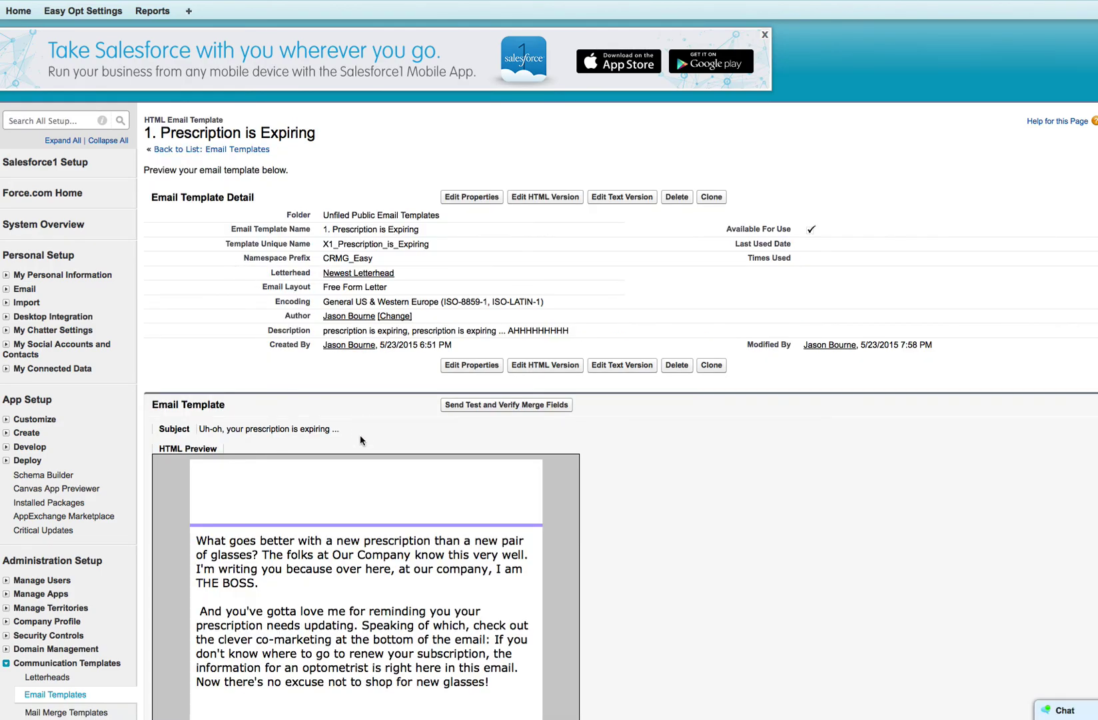
scroll(361, 440, "down", 3)
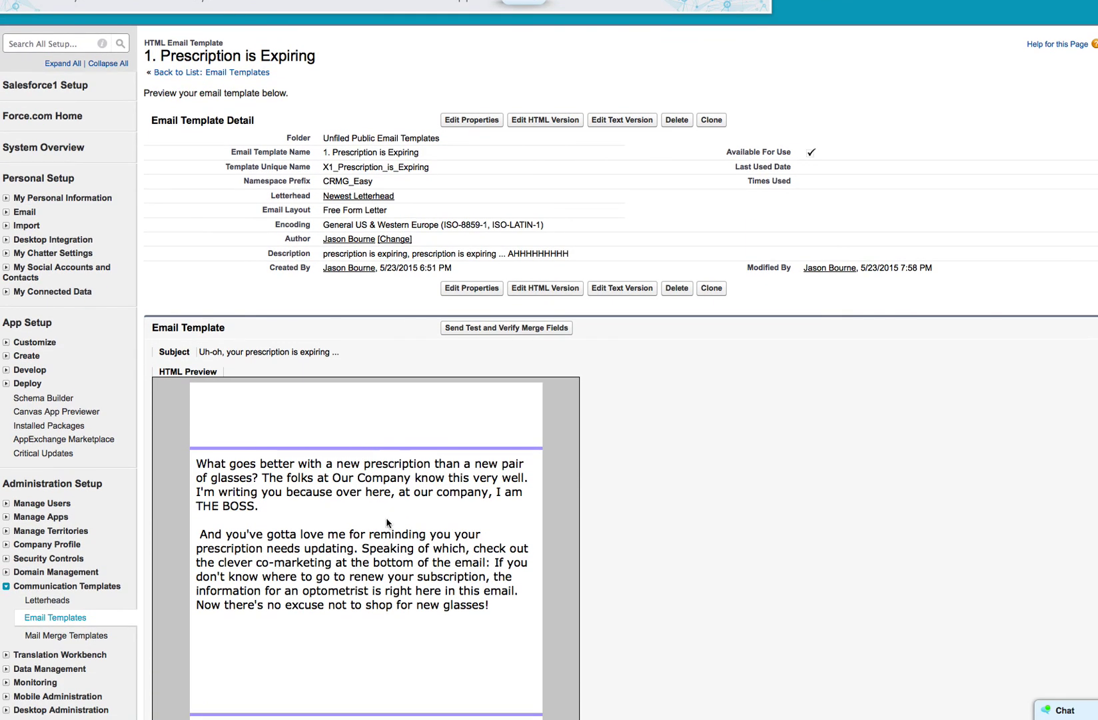
scroll(397, 533, "down", 3)
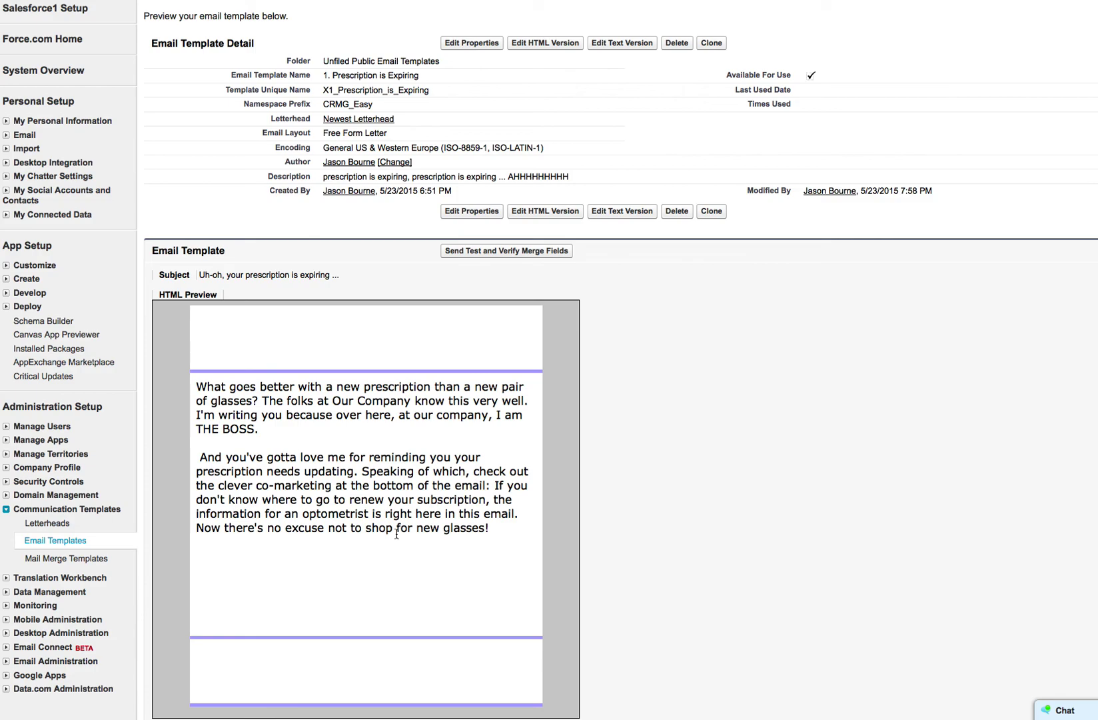
scroll(397, 533, "down", 1)
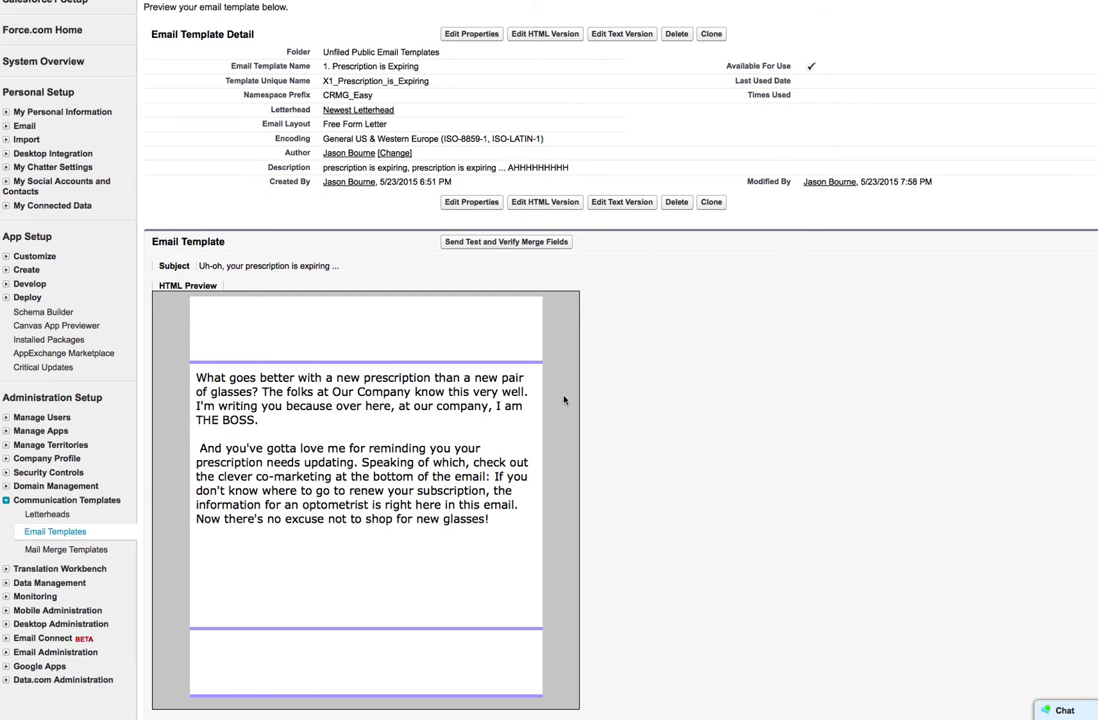
Open the template's HTML version in the content editor
left_click(546, 202)
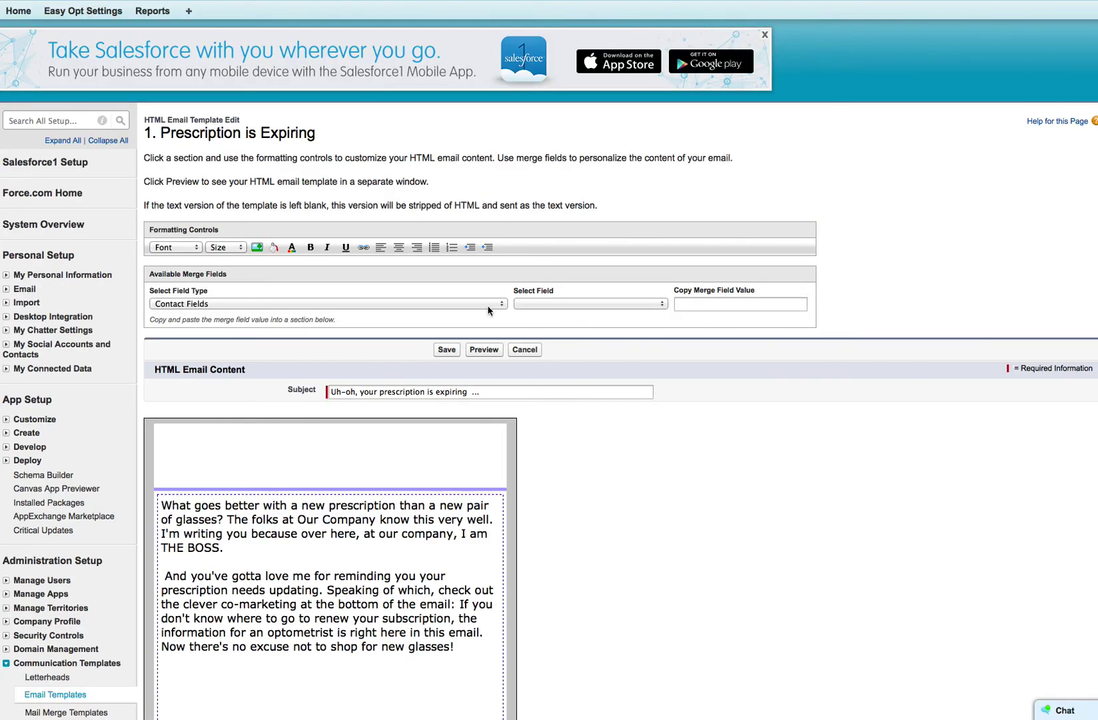
scroll(381, 522, "down", 5)
scroll(381, 522, "down", 1)
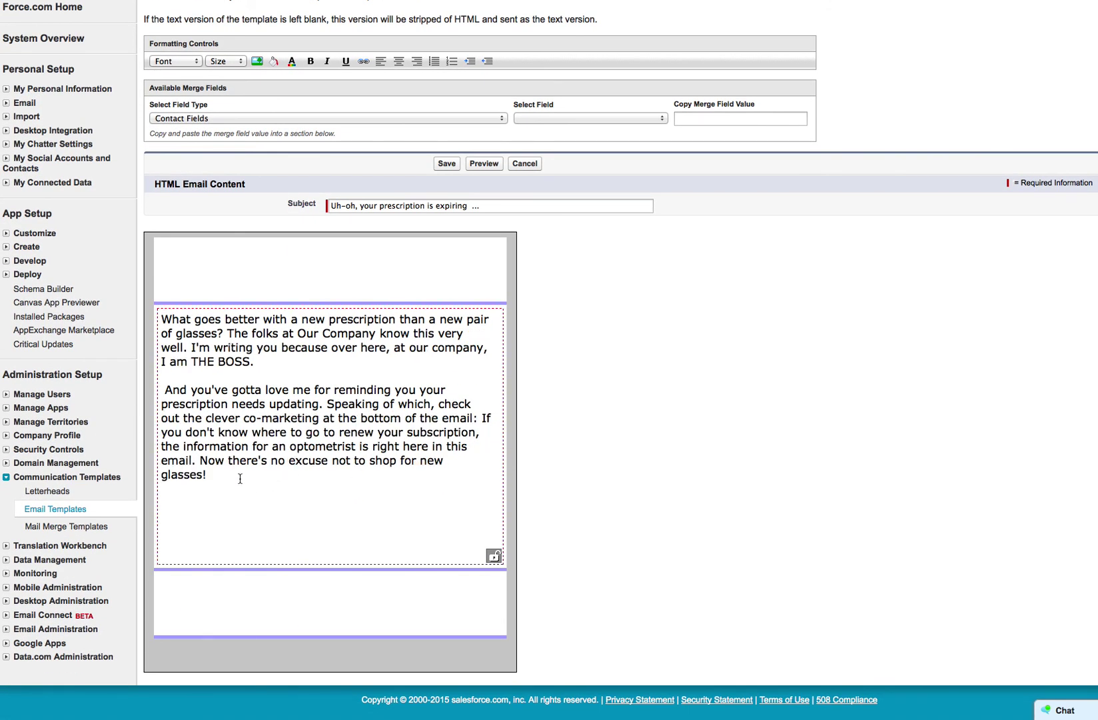
Add the word 'Unsubscribe' on a new line below the body and select it
key("Return")
key("Return")
key("Return")
key("Return")
type("Unsubscribe")
double_click(185, 530)
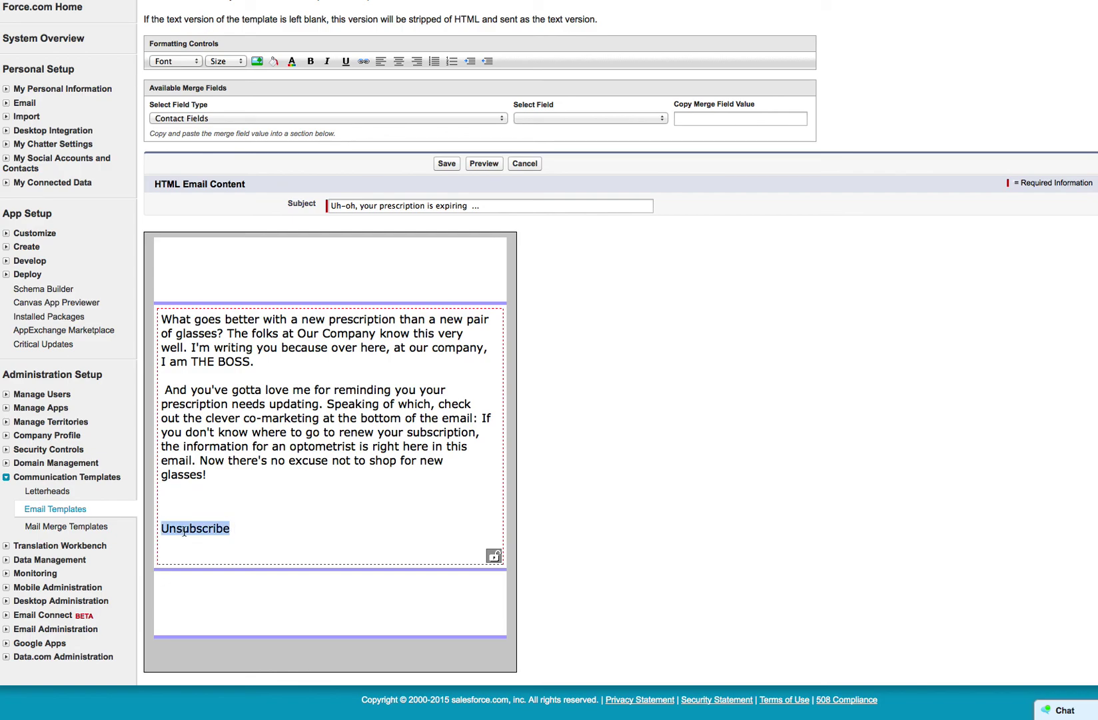
left_click(364, 63)
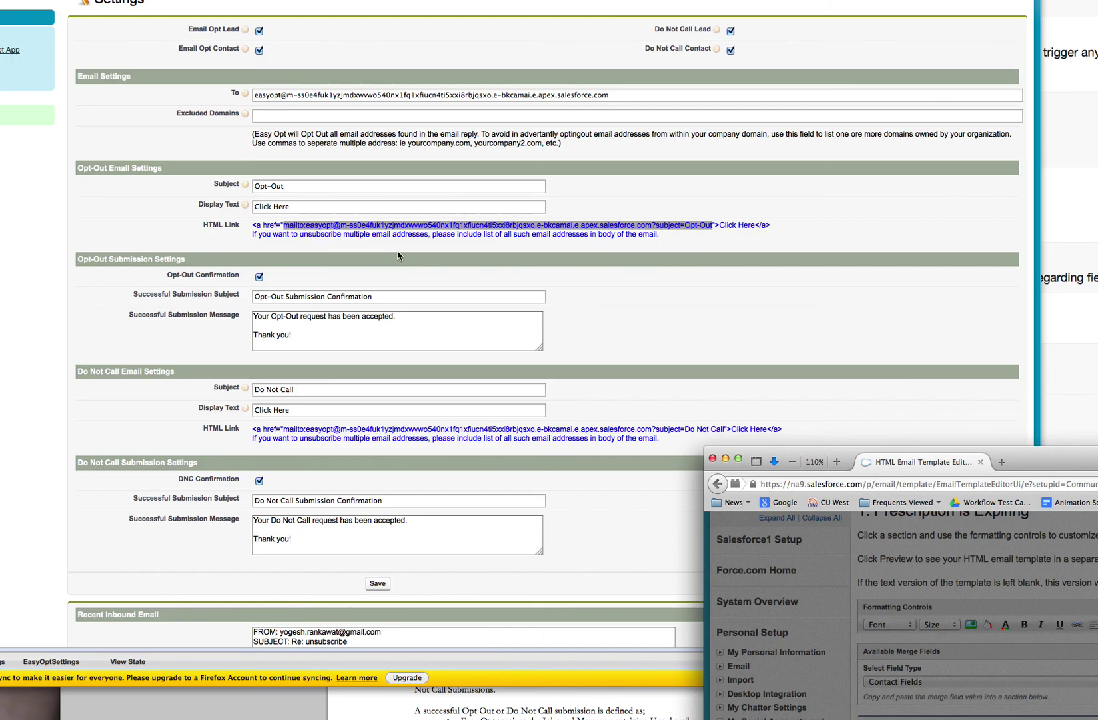
left_click_drag(1078, 471, 1074, 469)
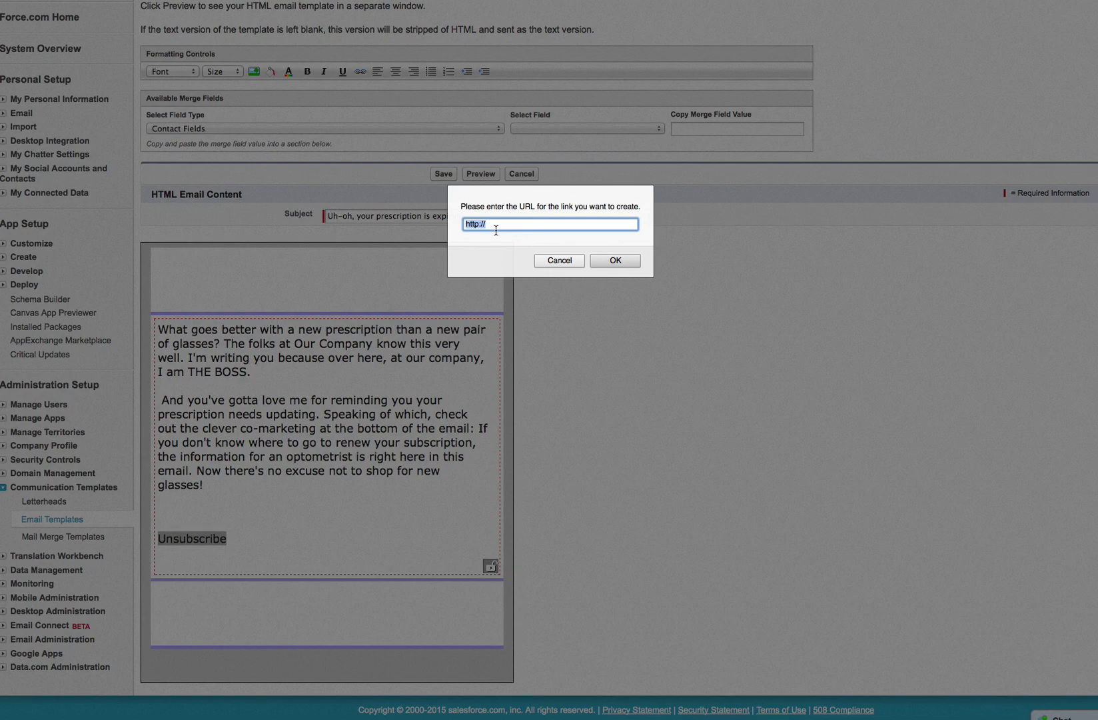
Link 'Unsubscribe' to the pasted opt-out mailto address ending in ?subject=Opt-Out, correcting one stray character
key("BackSpace")
key("super+v")
left_click_drag(626, 224, 441, 224)
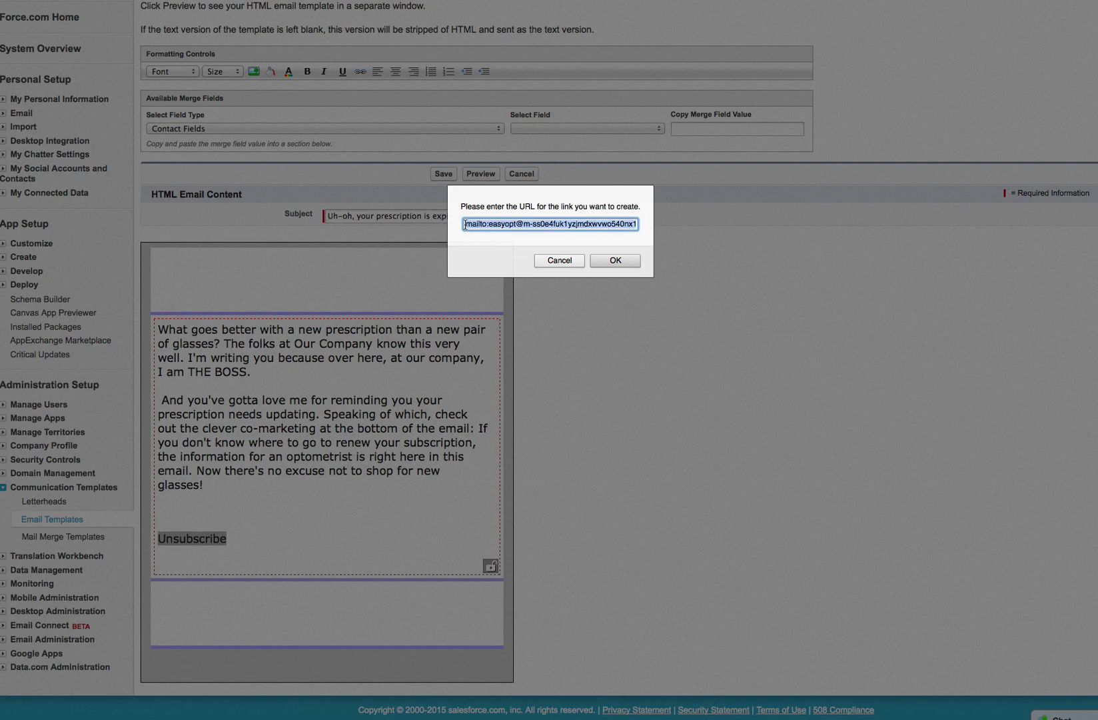
left_click(512, 226)
key("BackSpace")
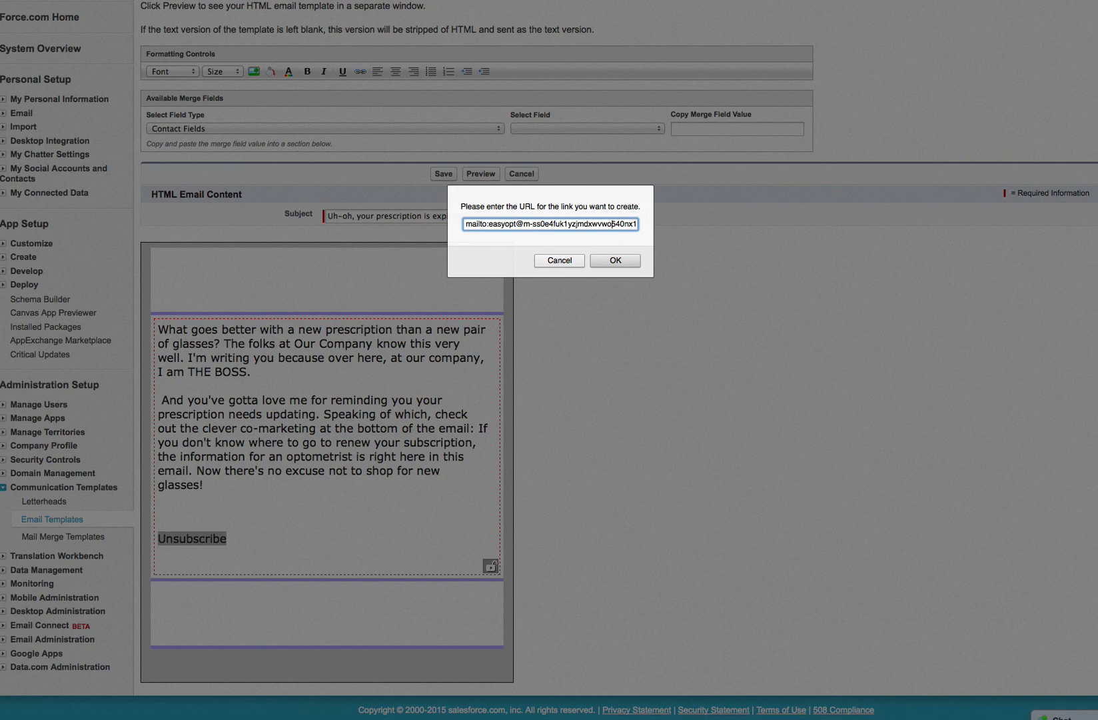
key("Right")
key("Right")
key("Right")
key("Right")
key("Right")
key("Right")
key("Right")
key("Right")
key("Right")
key("Right")
key("Right")
key("Right")
key("Right")
key("Right")
key("Right")
key("Right")
key("Right")
key("Right")
key("Right")
key("Right")
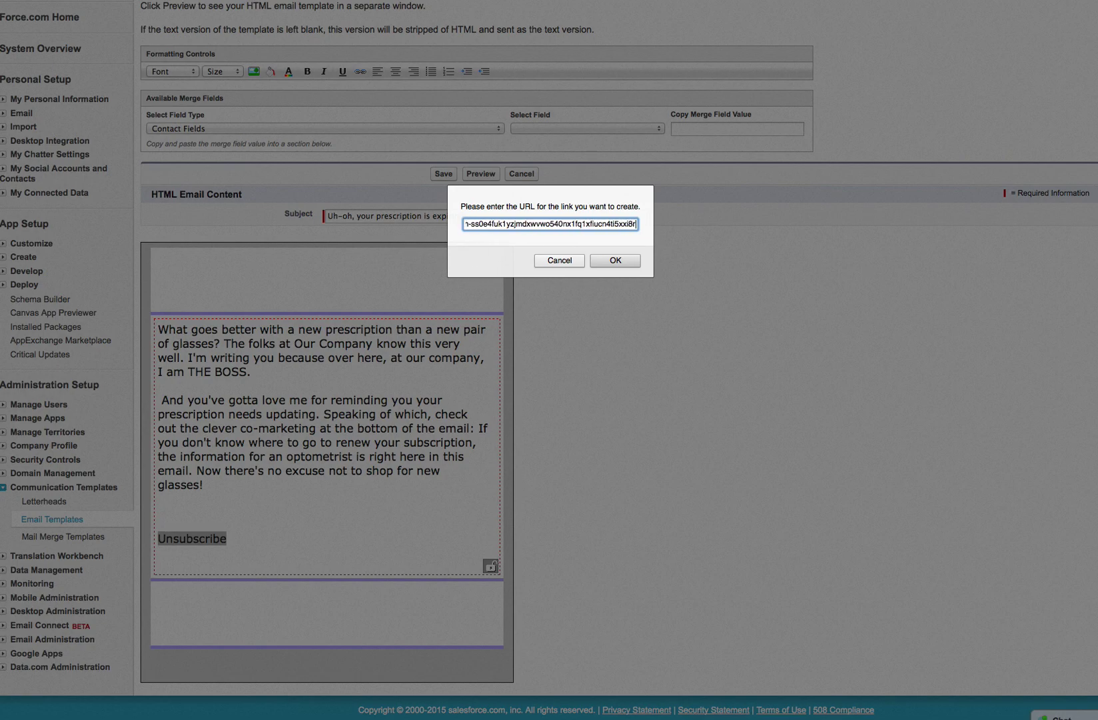
key("Right")
key("Right")
key("Right")
key("Right")
key("Right")
key("Right")
key("Right")
key("Right")
key("Right")
key("Right")
key("Right")
key("Right")
key("Right")
key("Right")
key("Right")
key("Right")
key("Right")
key("Right")
key("Right")
key("Right")
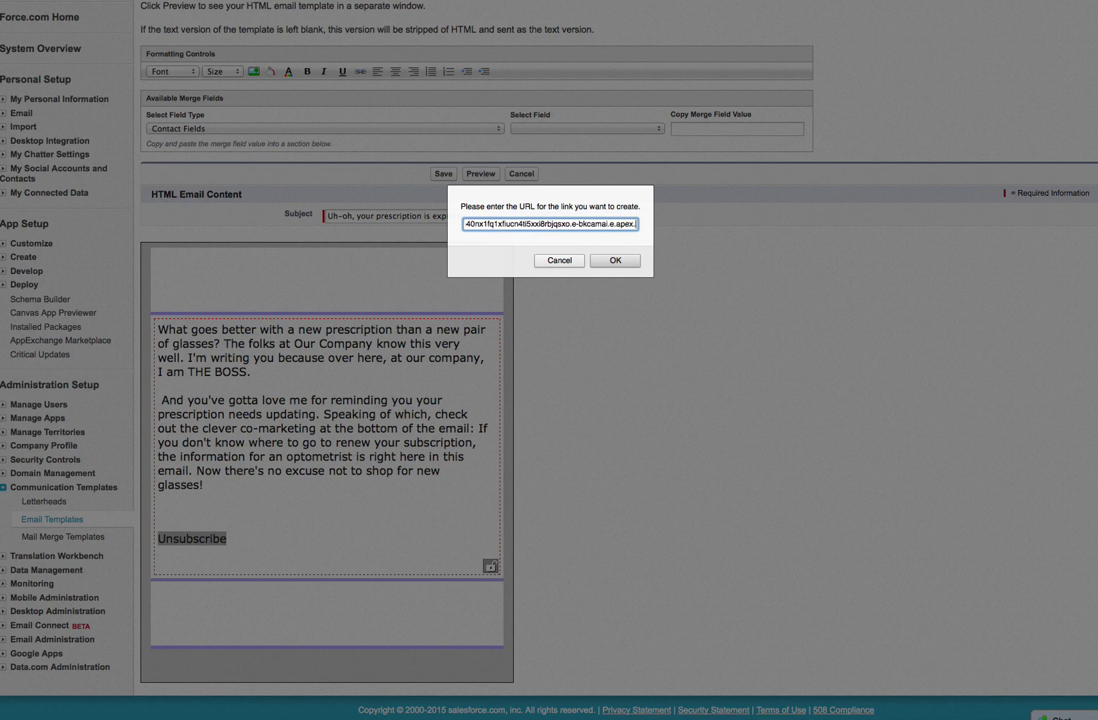
key("Right")
key("Right")
key("Right")
key("Right")
key("Right")
key("Right")
key("Right")
key("Right")
key("Right")
key("Right")
key("Right")
key("Right")
key("Right")
key("Right")
key("Right")
key("Right")
key("Right")
key("Right")
key("Right")
key("Right")
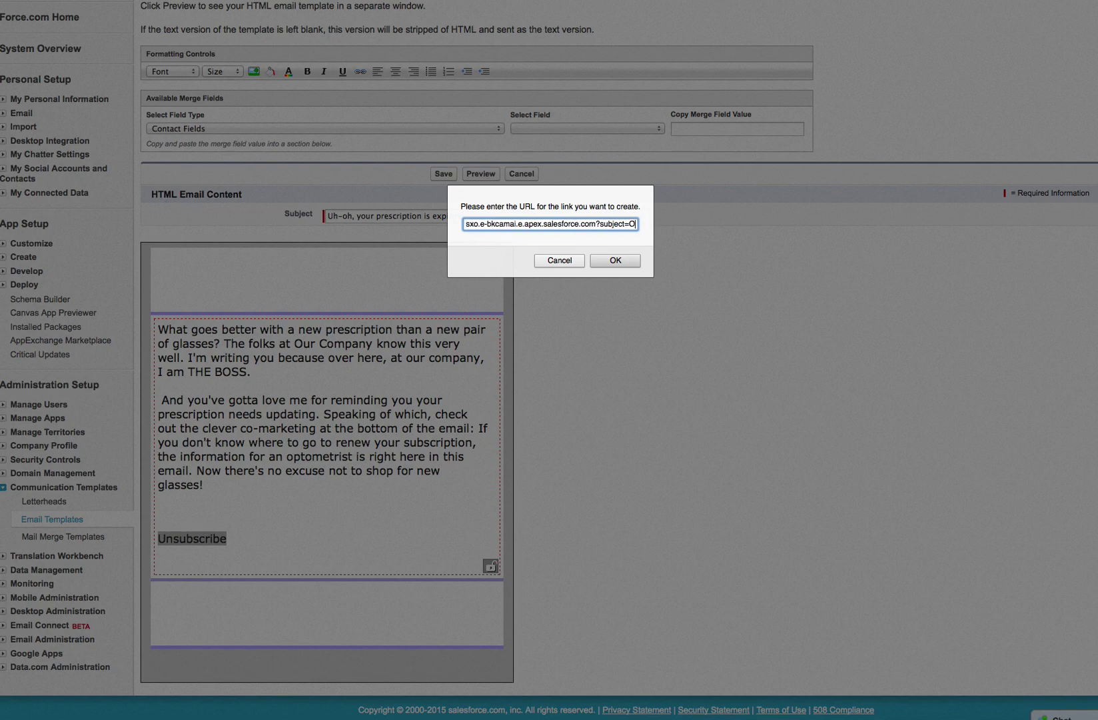
key("Right")
key("Right")
key("Right")
key("Right")
key("Right")
key("Right")
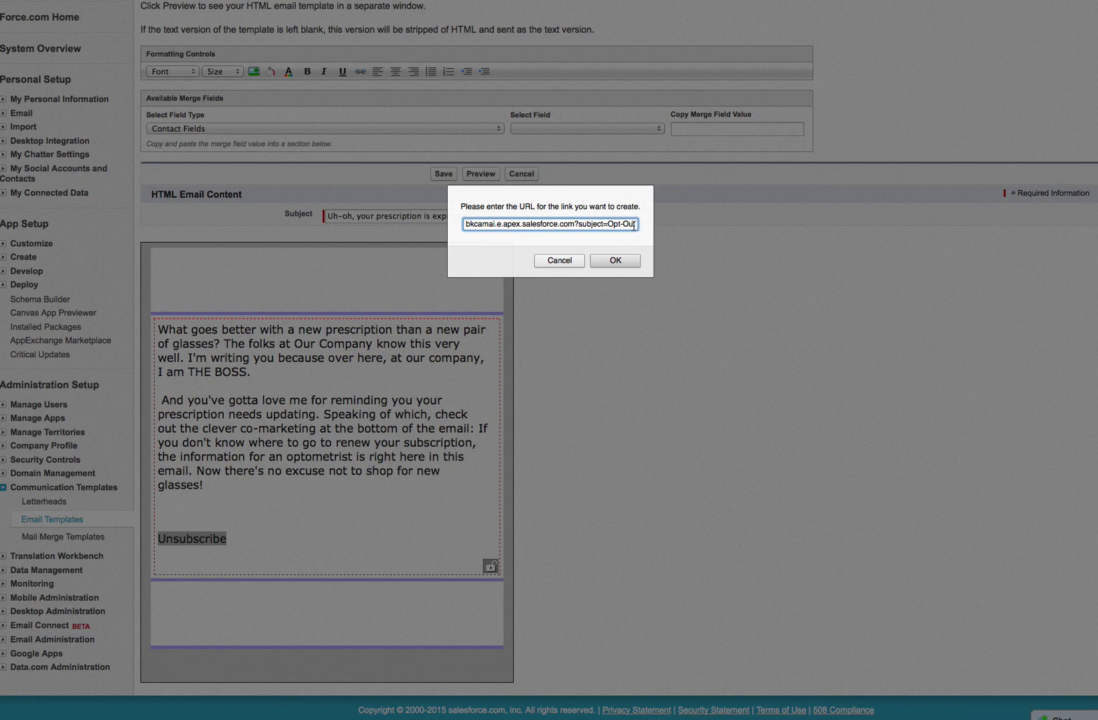
left_click(615, 260)
After the link, type 'After clicking on this link, insert your email address or addresses into the first line…'
left_click(316, 542)
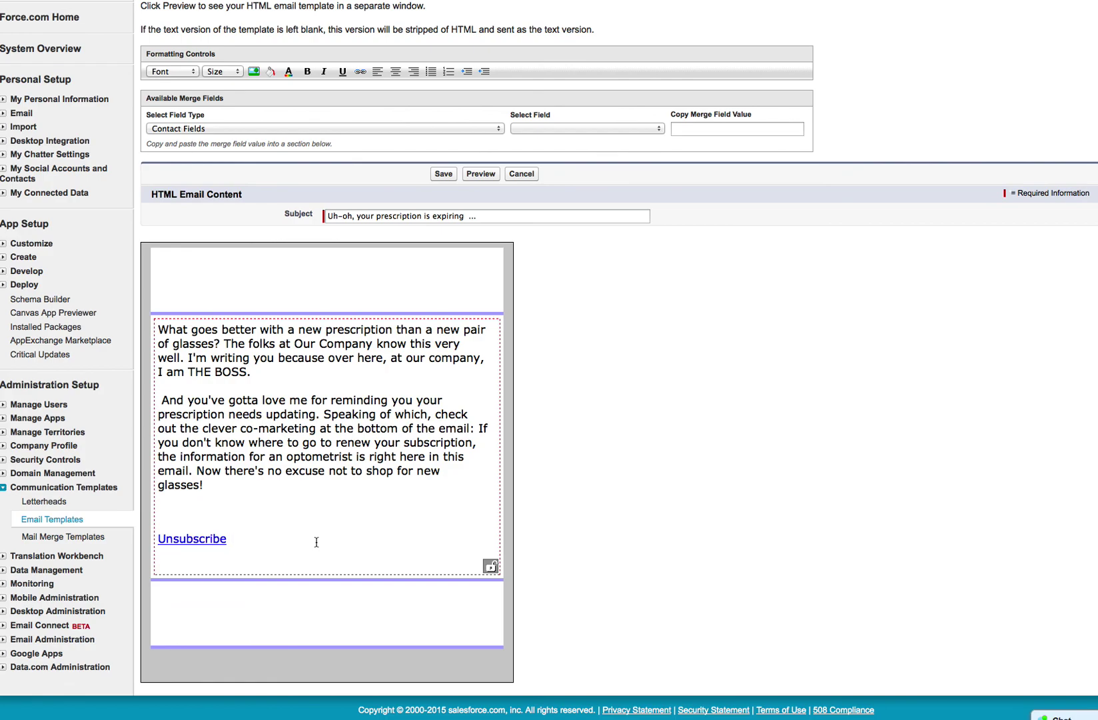
type("After cliciking on this link, insert yo")
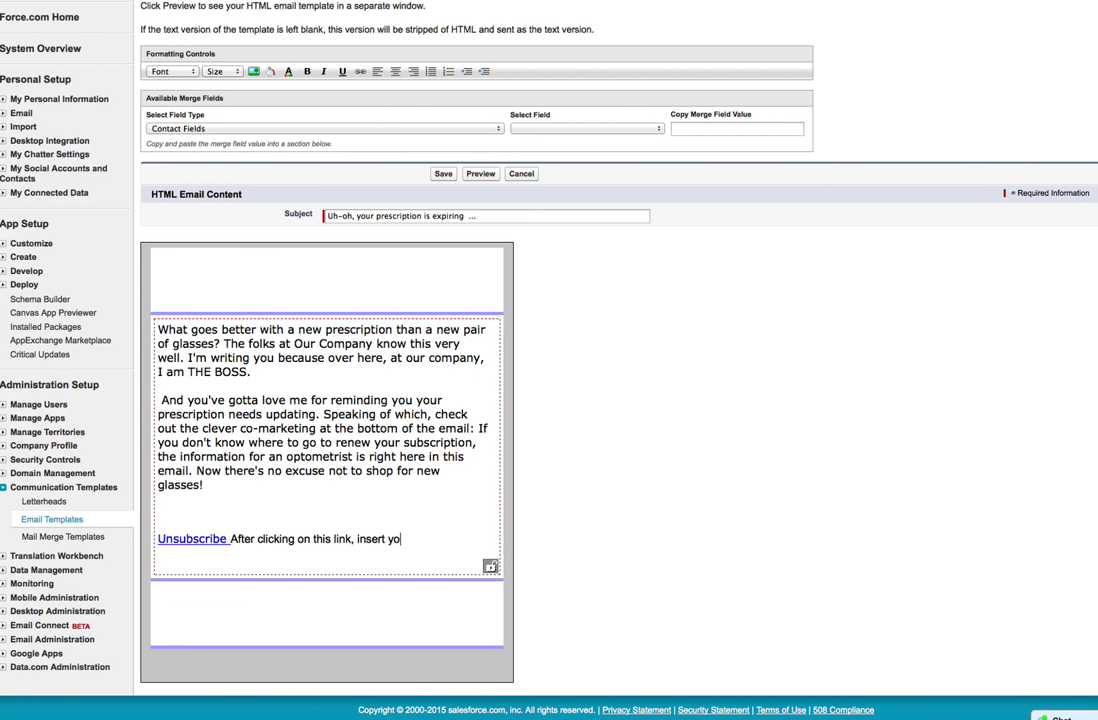
type("ur email address or address")
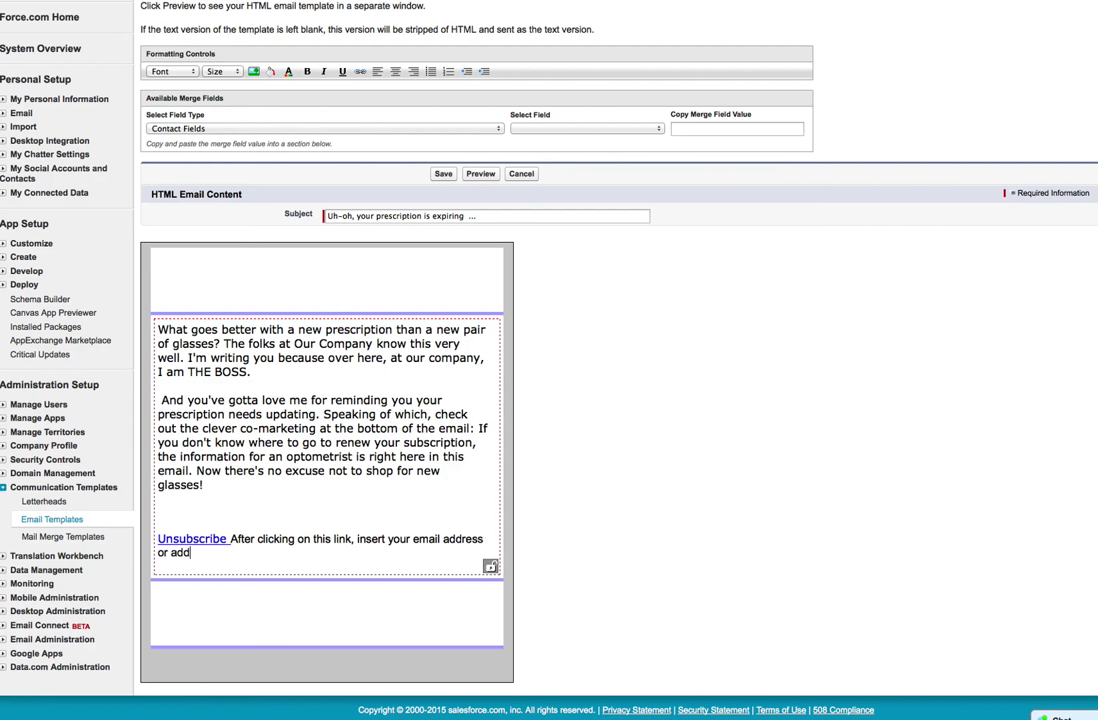
type("es into the first line ")
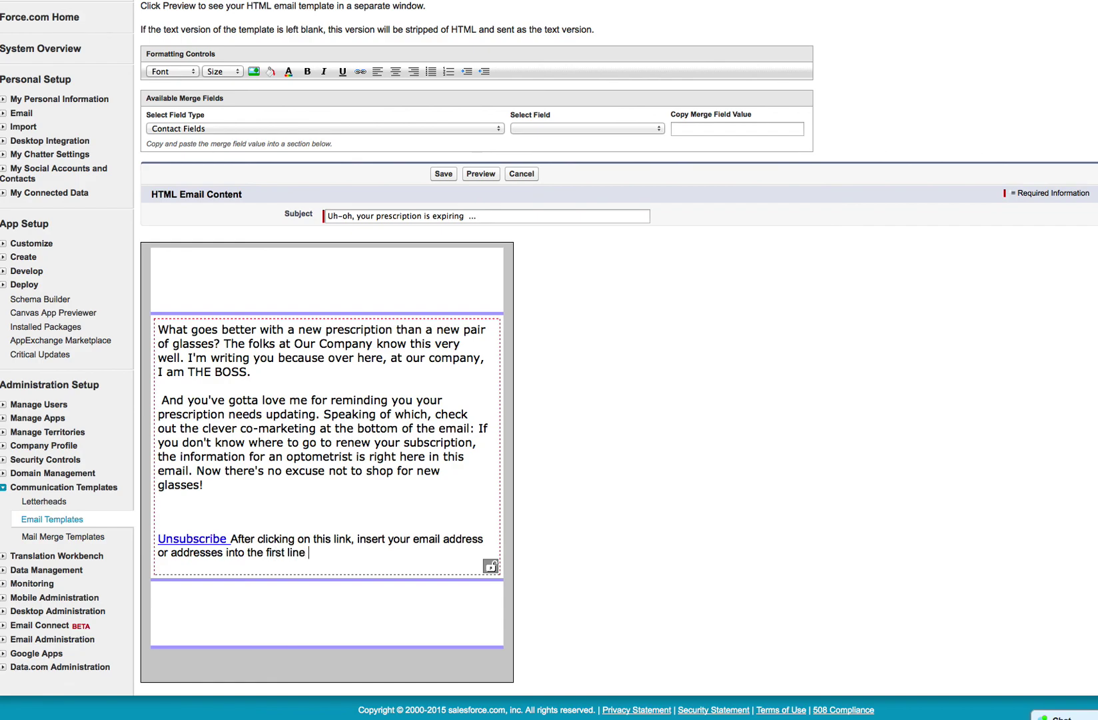
type("of the email body.")
Format the Unsubscribe line and its instructions as small, light grey Verdana text
left_click_drag(399, 555, 126, 536)
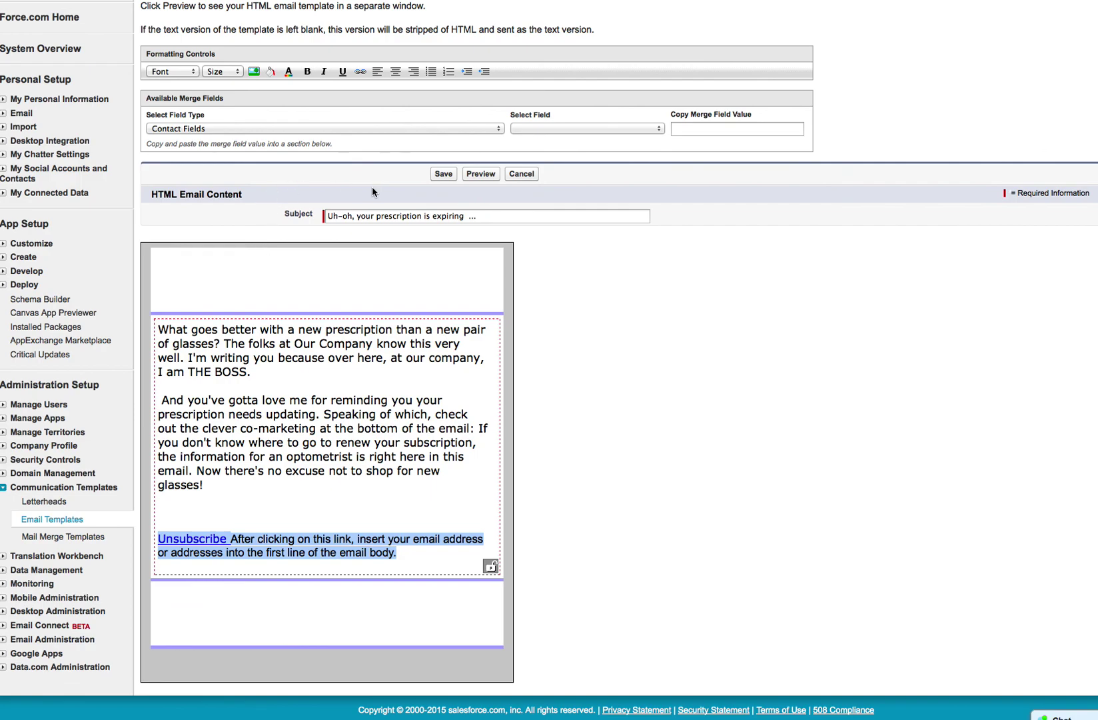
scroll(324, 165, "up", 1)
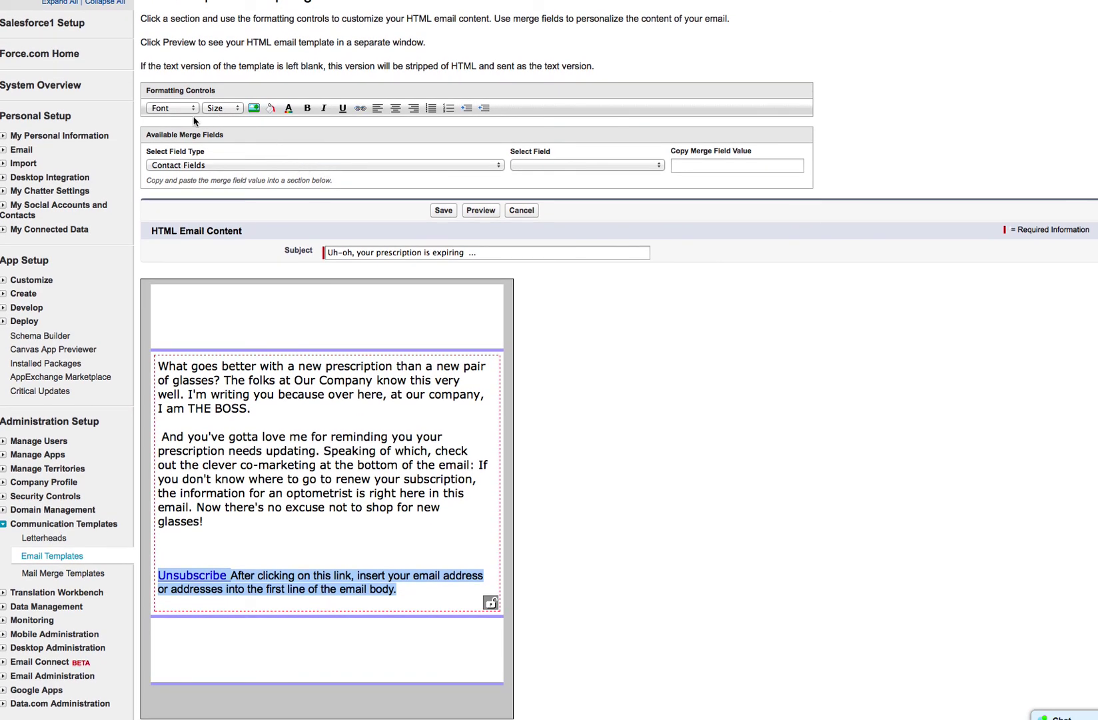
left_click(180, 110)
left_click(167, 140)
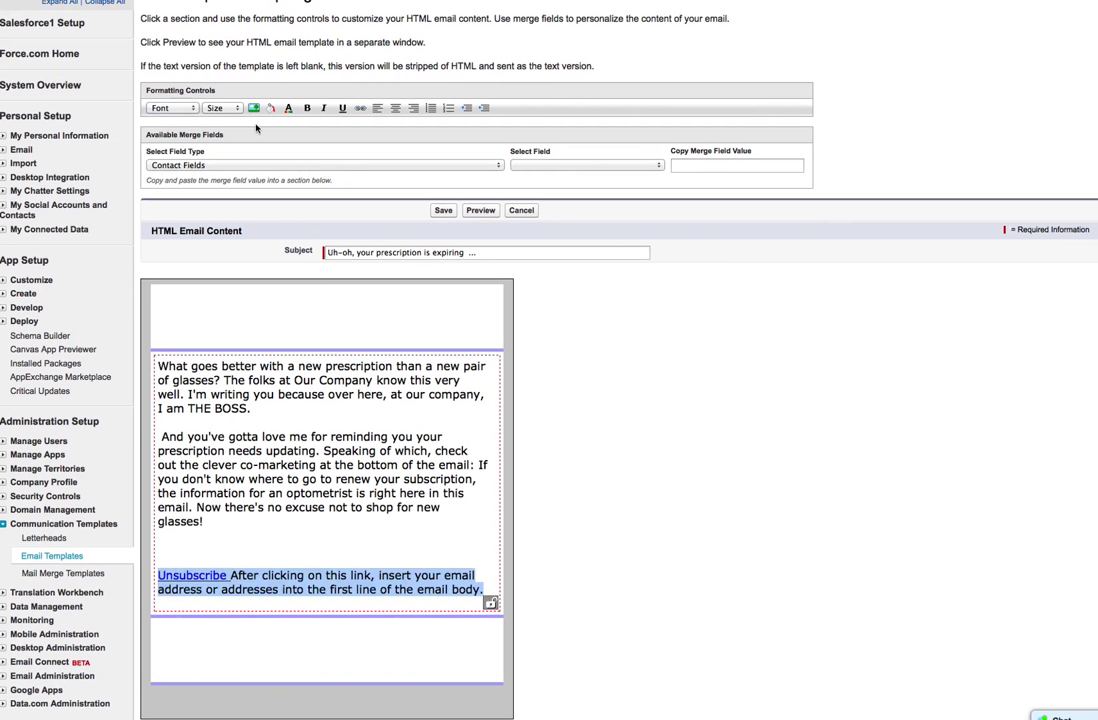
left_click(235, 111)
left_click(230, 129)
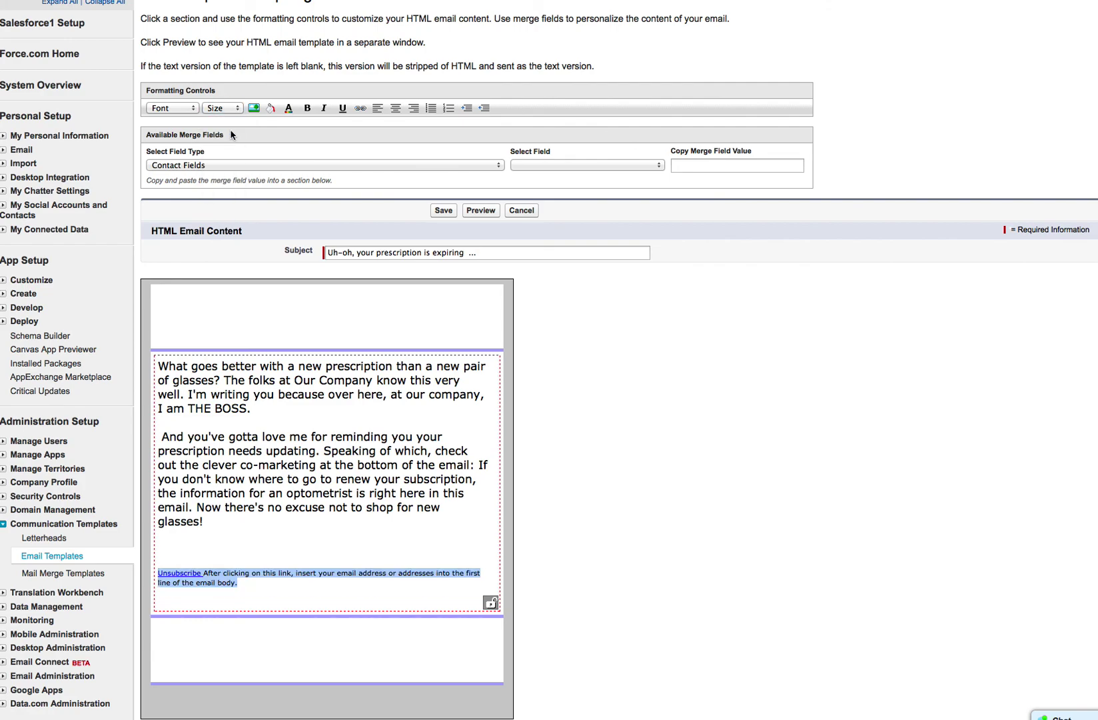
left_click(289, 108)
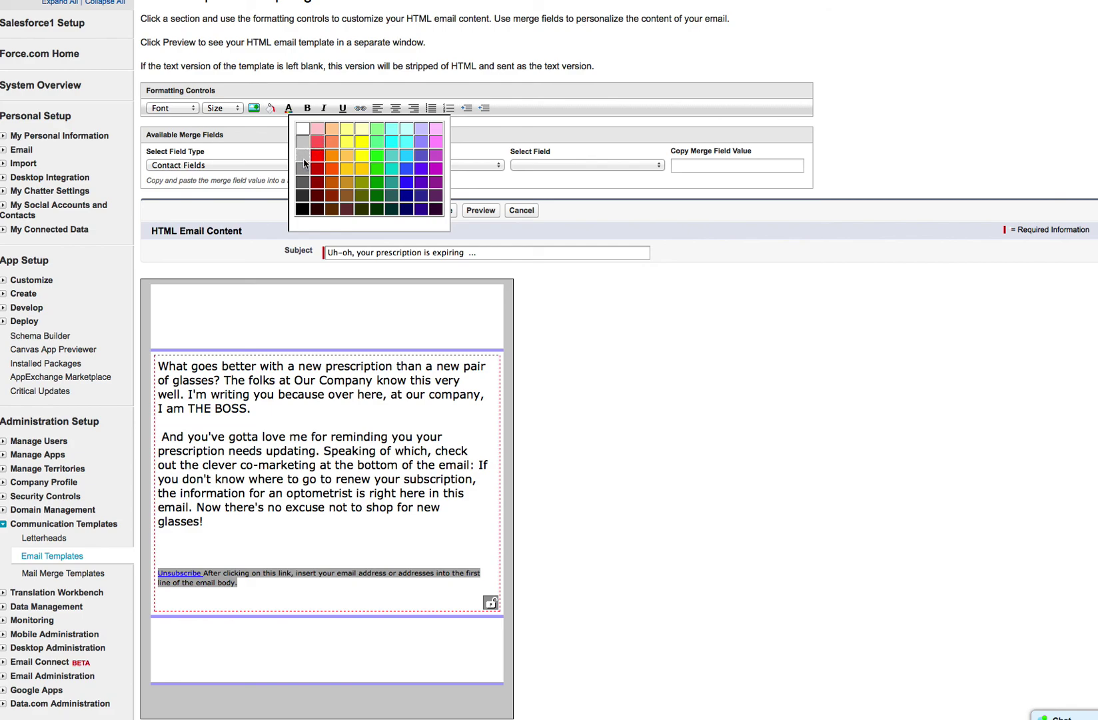
left_click(304, 170)
left_click(312, 568)
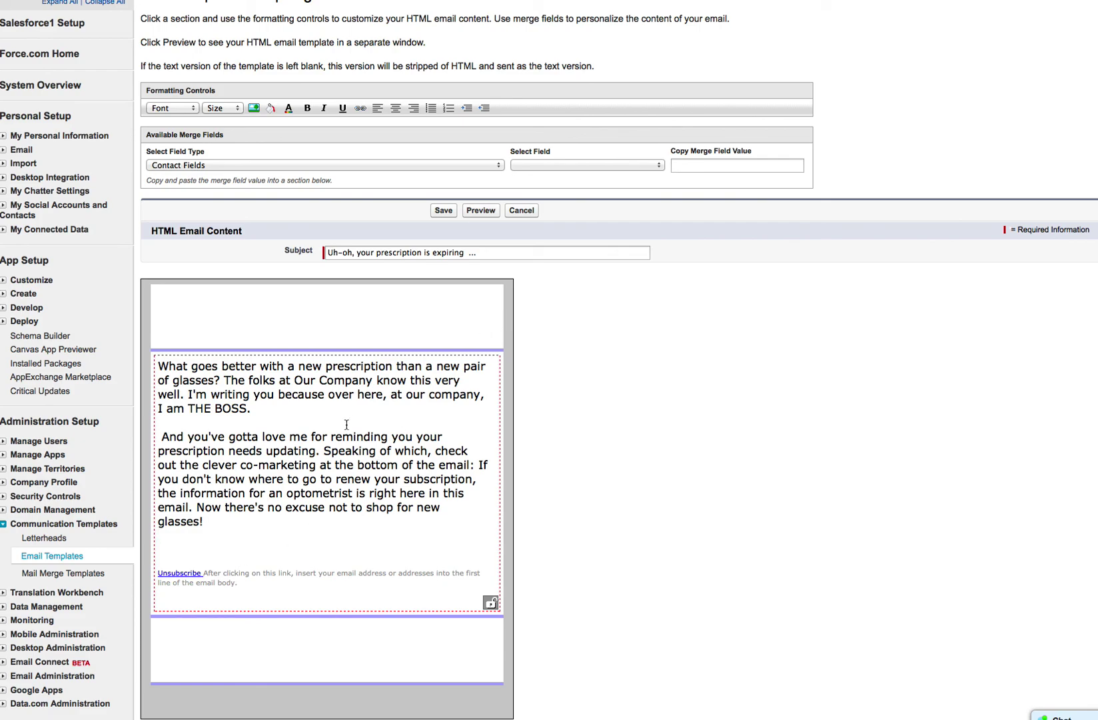
Save the template, check the saved detail page, and return to Edit HTML Version
left_click(445, 210)
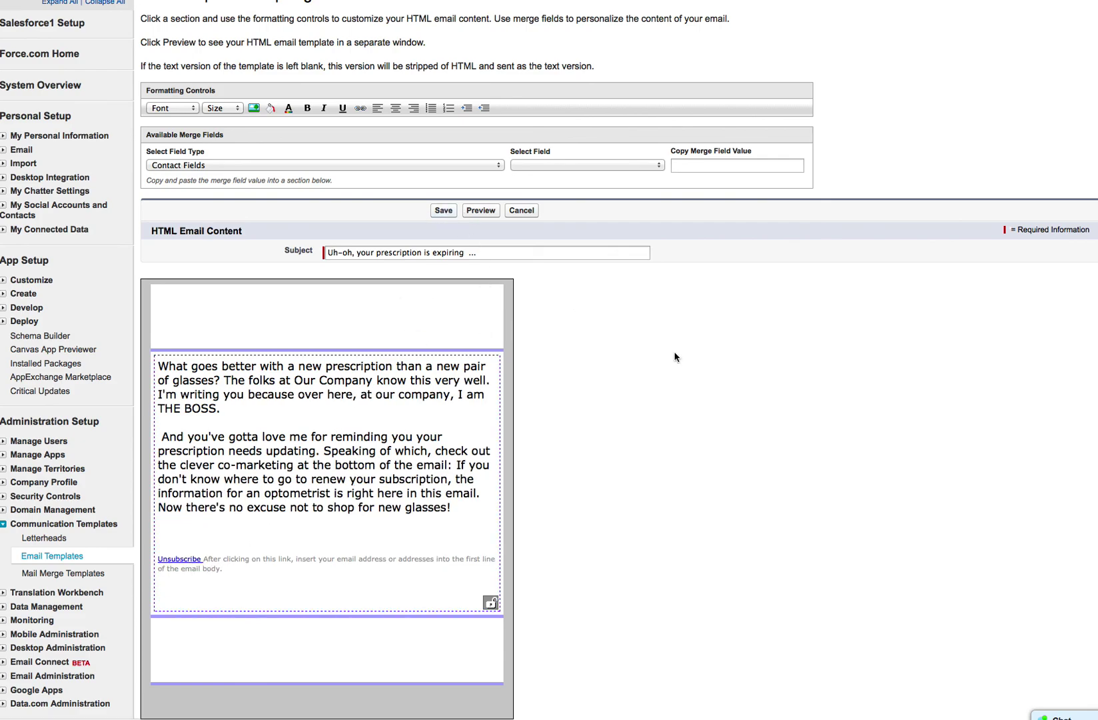
scroll(507, 534, "down", 7)
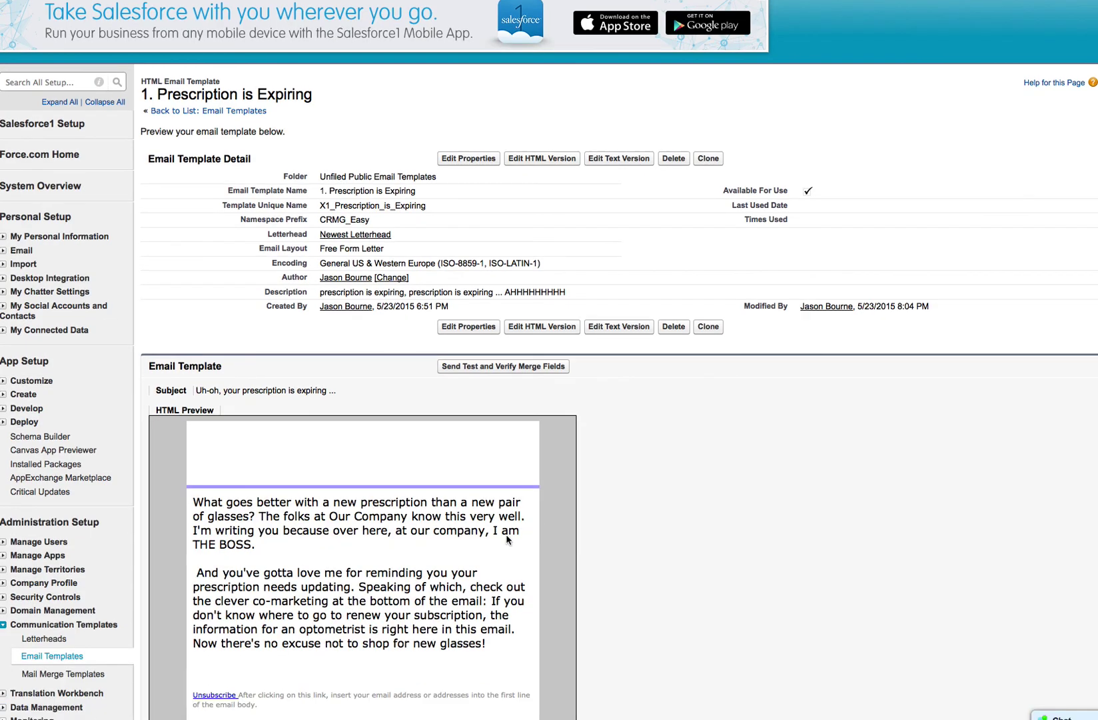
scroll(507, 360, "up", 3)
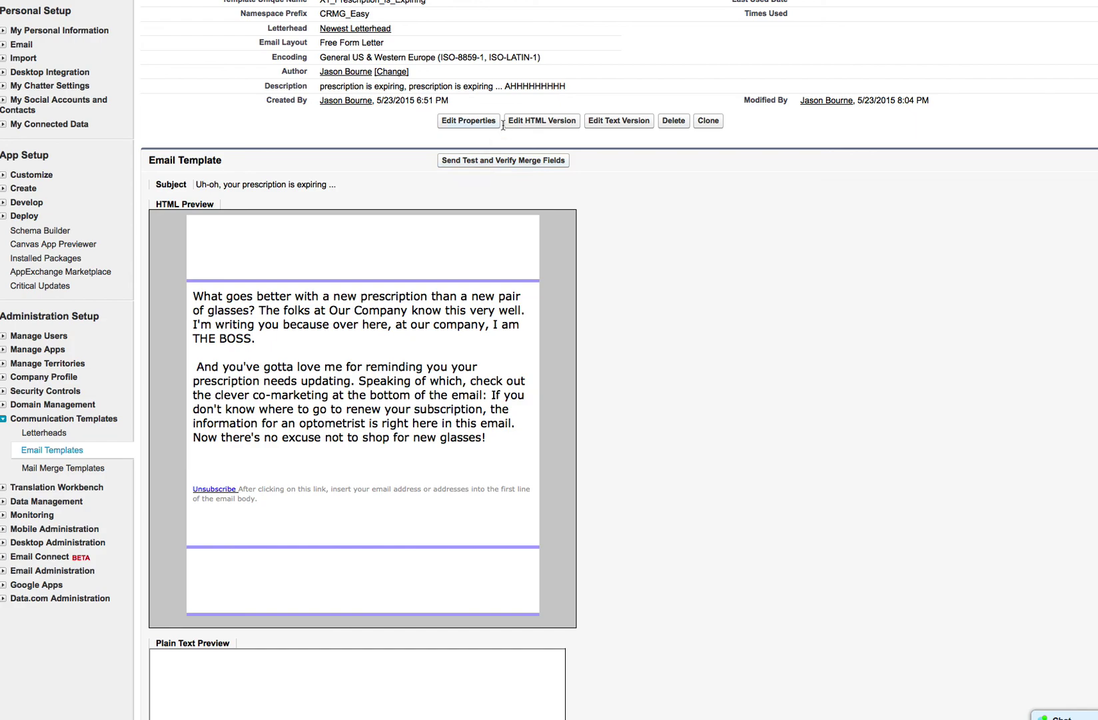
left_click(531, 122)
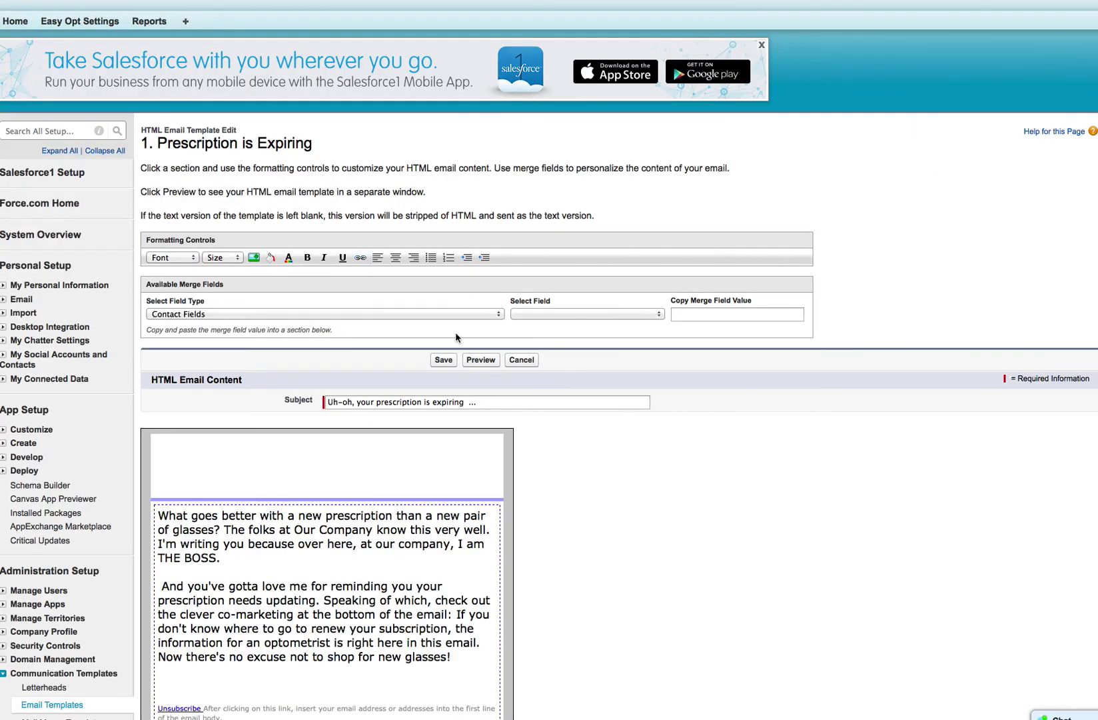